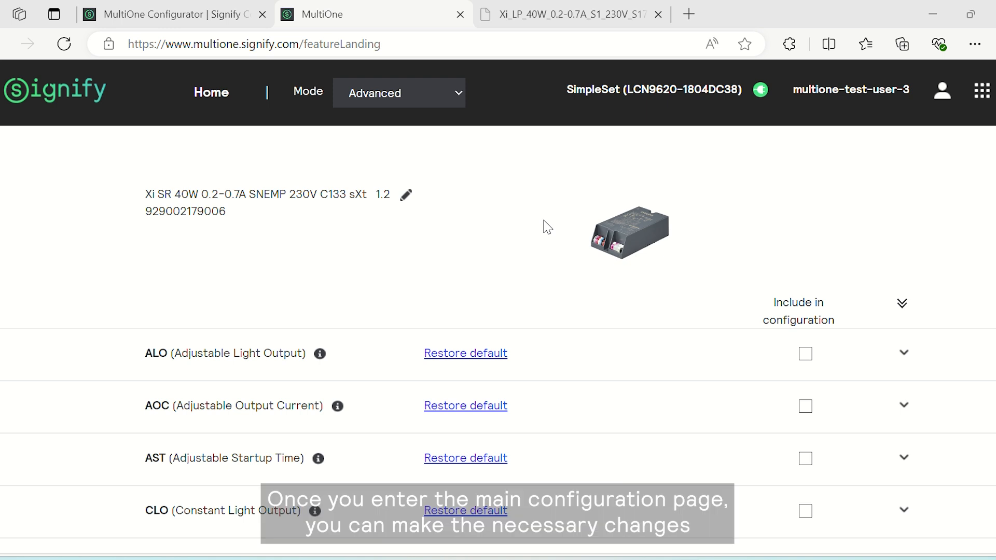
Step: Include AOC (Adjustable Output Current) in the configuration and set its current to 600 mA
scroll(802, 257, "down", 1)
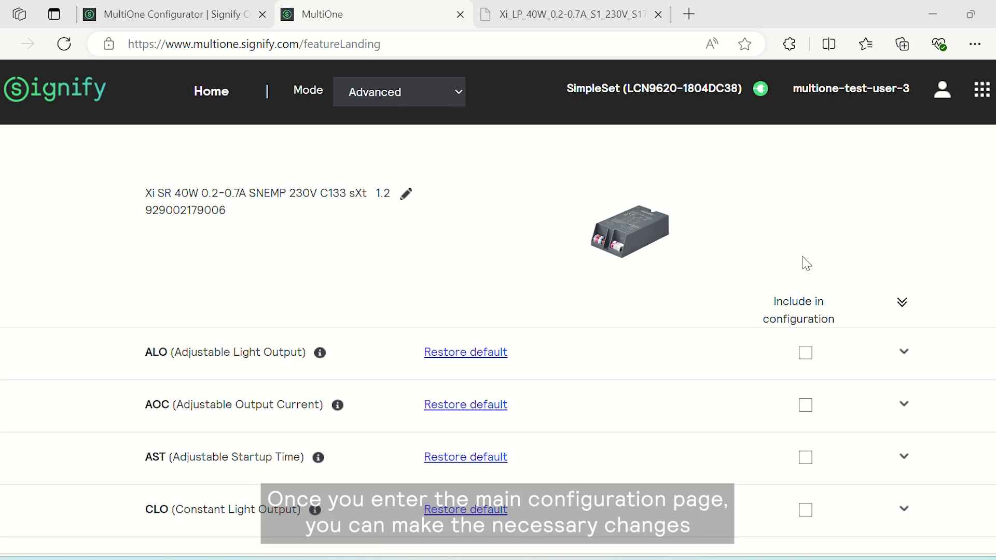
scroll(841, 285, "down", 2)
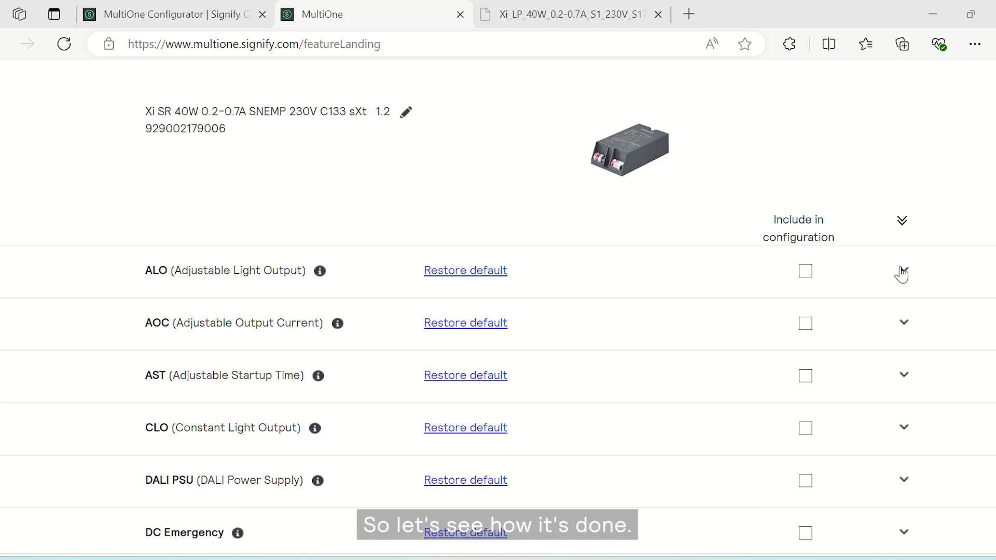
left_click(806, 332)
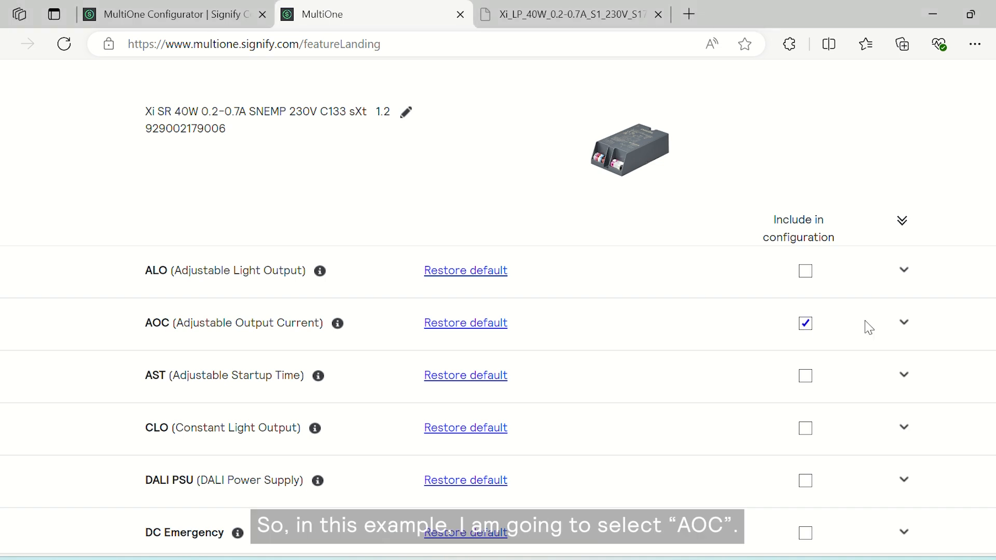
left_click(903, 327)
double_click(831, 384)
type("600")
Step: Include Luminaire Info and MTP in the configuration and save the feature file
scroll(908, 400, "down", 5)
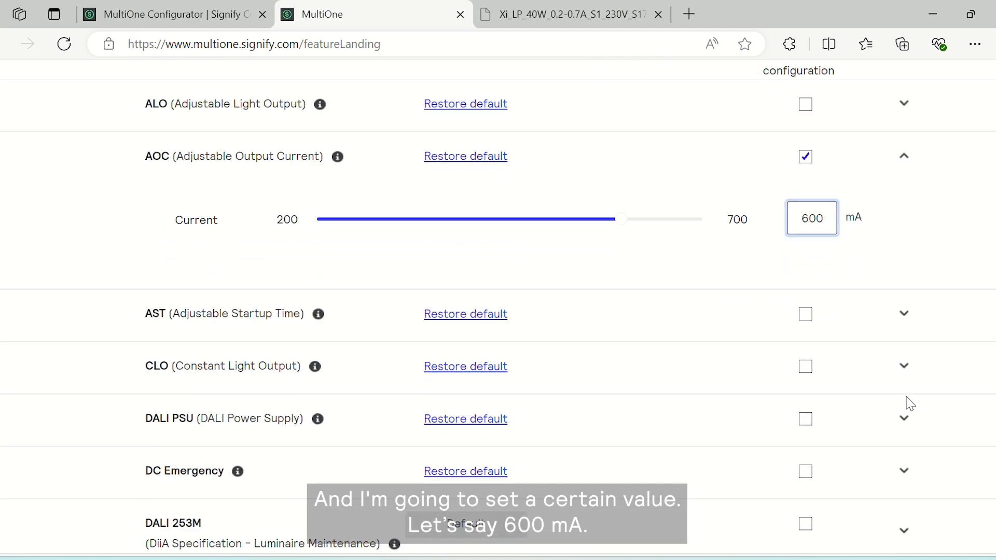
scroll(913, 404, "down", 2)
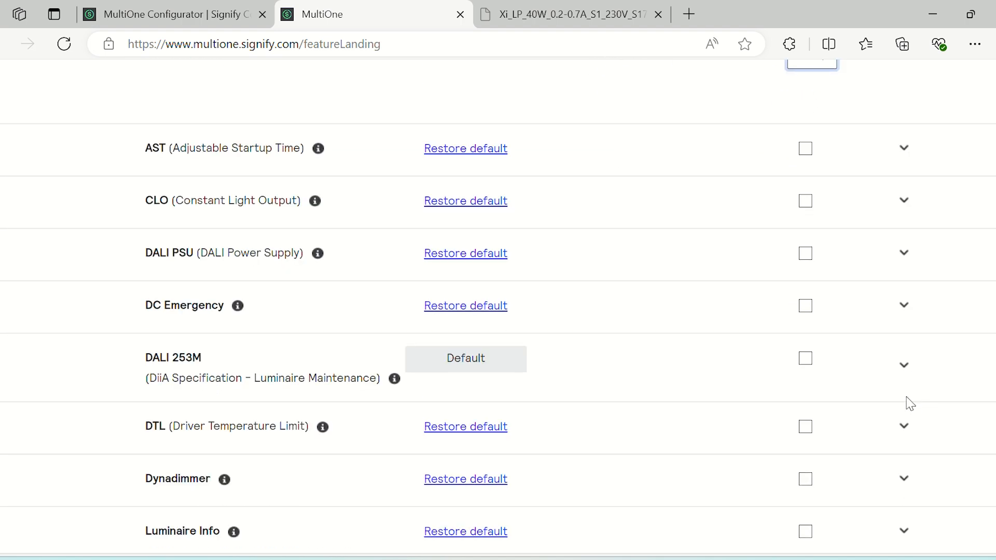
scroll(909, 403, "down", 4)
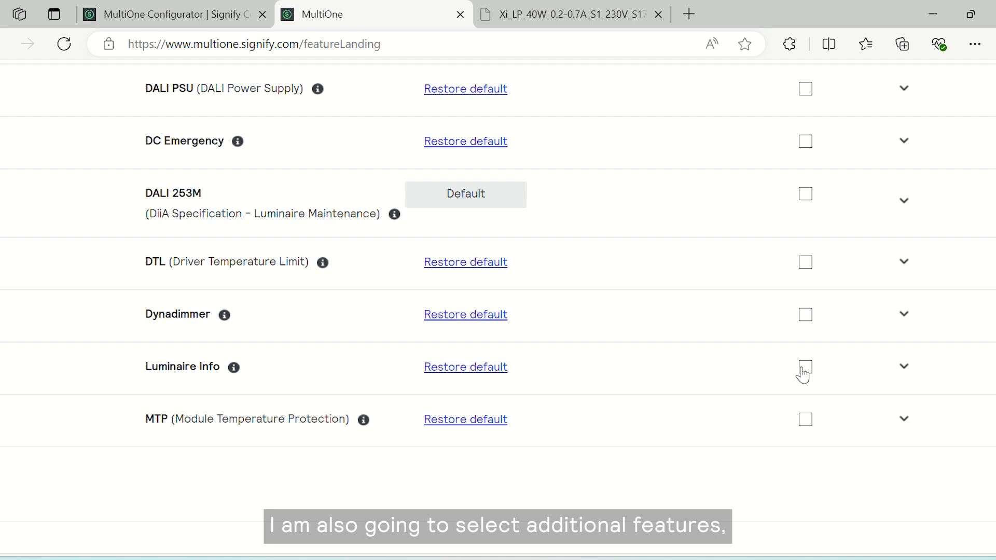
left_click(803, 371)
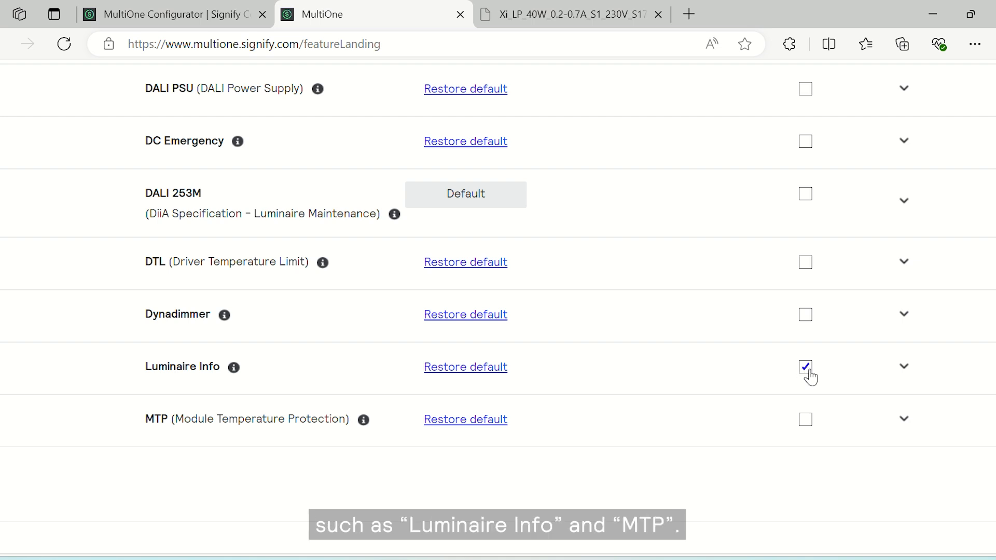
left_click(807, 421)
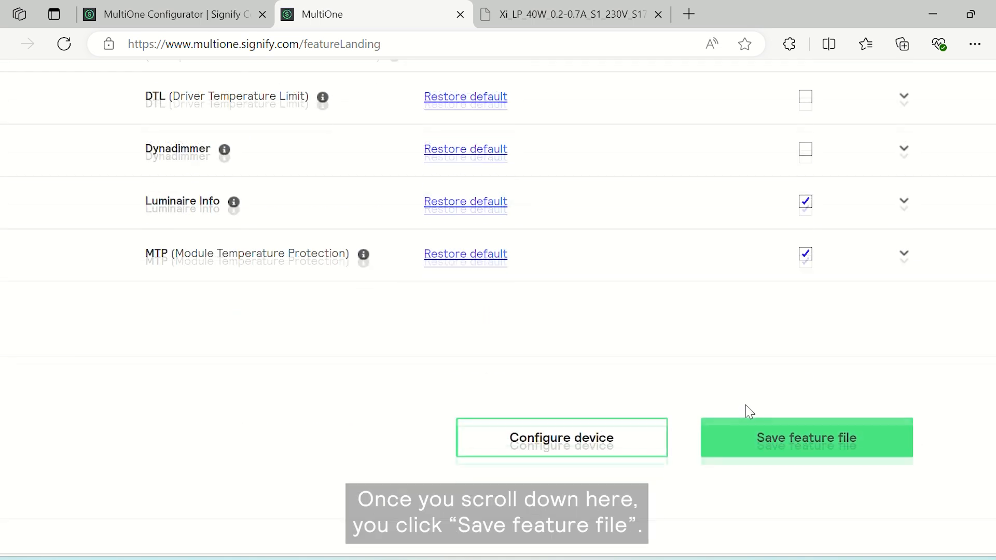
left_click(805, 439)
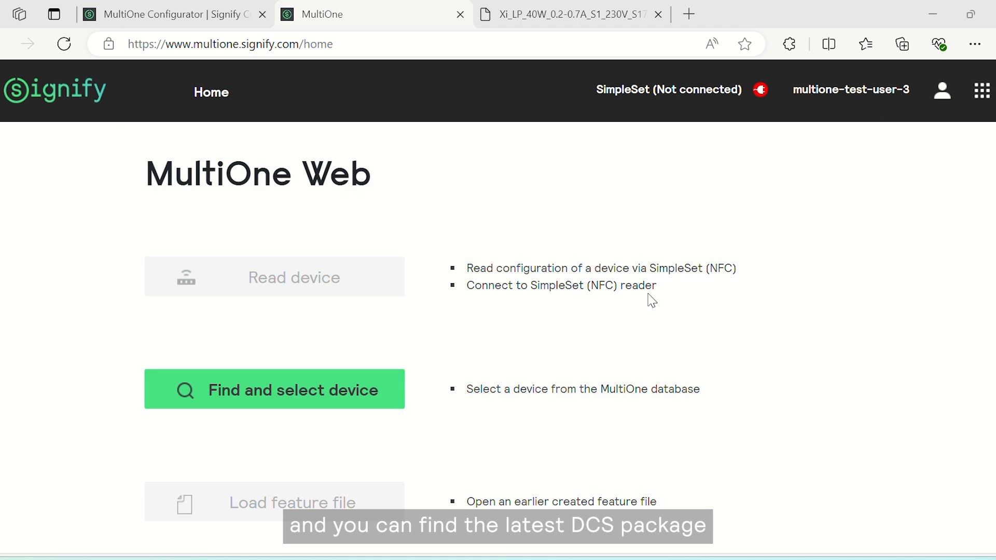
Step: Locate the Direct Configuration Service (DCS) download link on the MultiOne Configurator page, and return to MultiOne Web
left_click(191, 20)
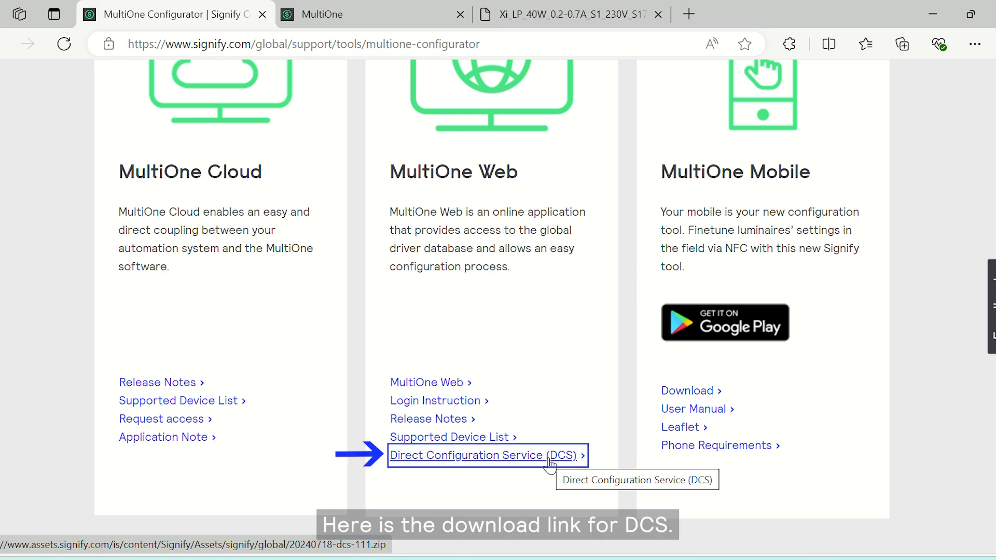
left_click(322, 15)
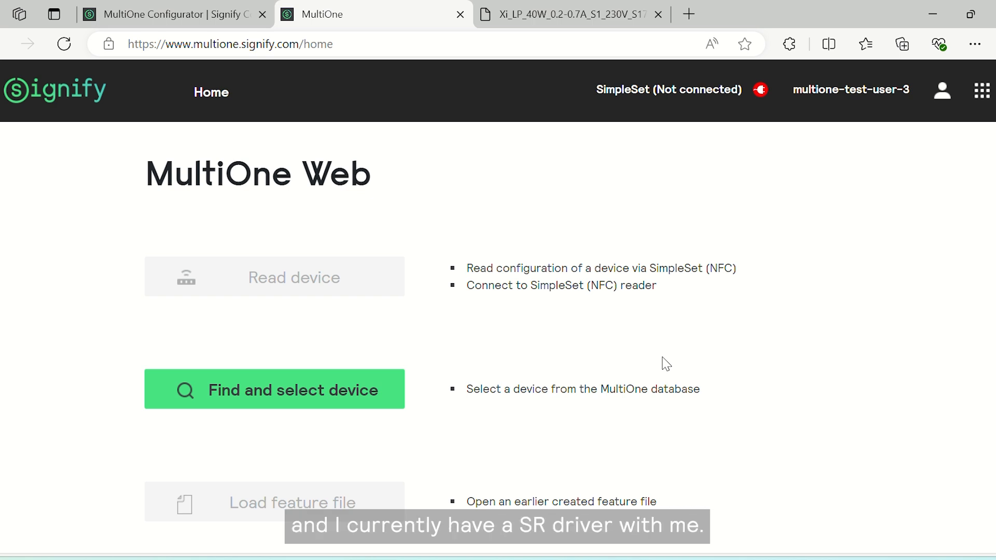
Step: Connect the detected SimpleSet reader and read the configuration of the driver
left_click(694, 95)
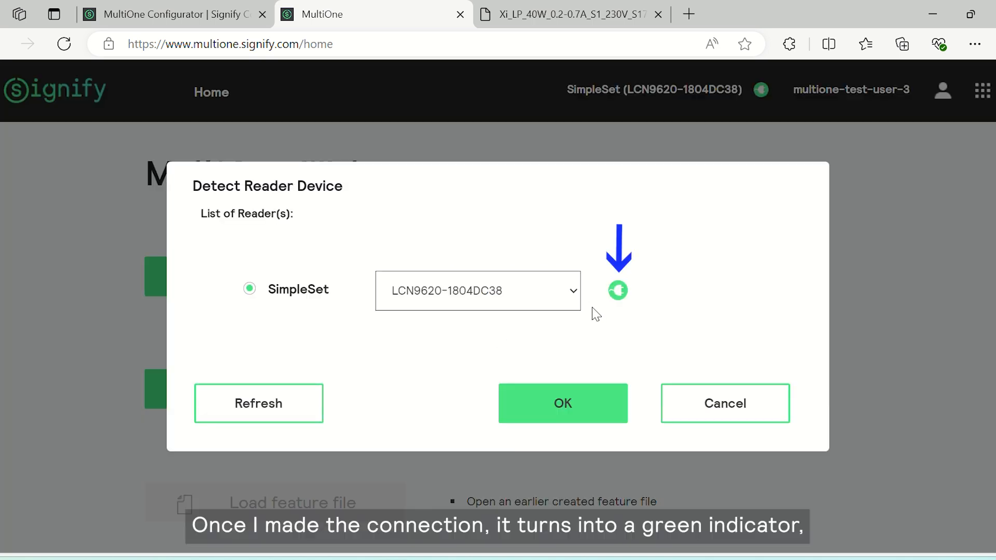
left_click(544, 402)
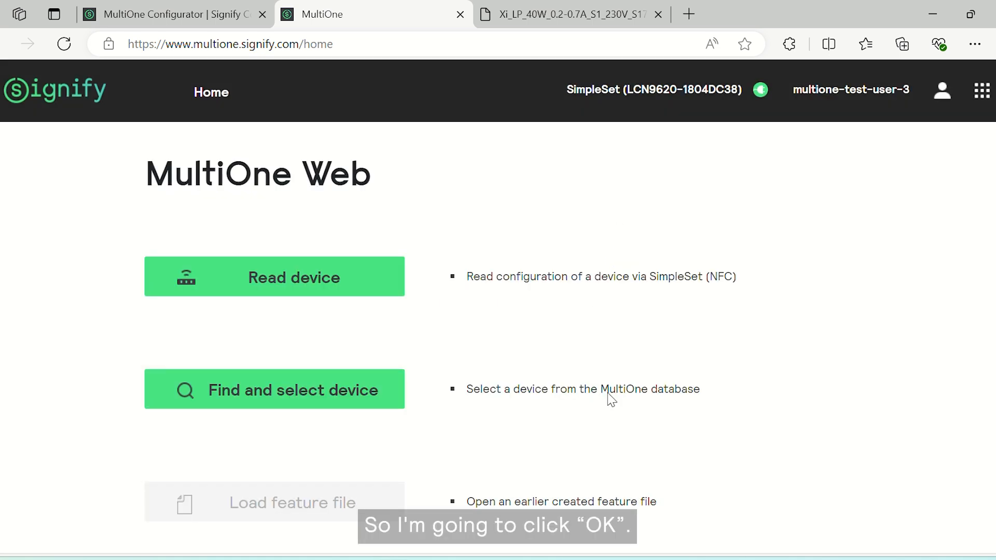
left_click(348, 289)
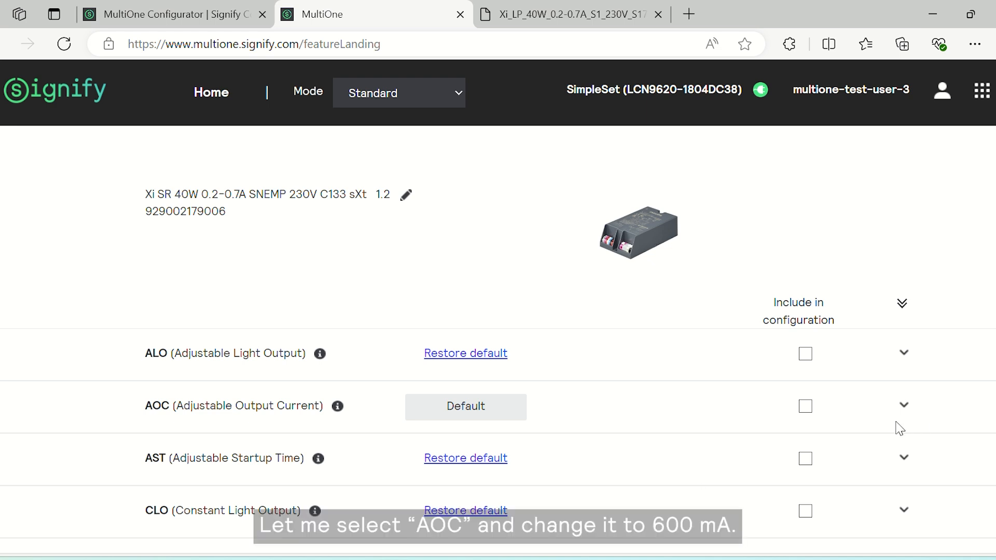
Step: Include AOC for the driver that was read and set its output current to 600 mA
left_click(902, 406)
left_click(806, 407)
left_click_drag(465, 472, 396, 475)
type("6")
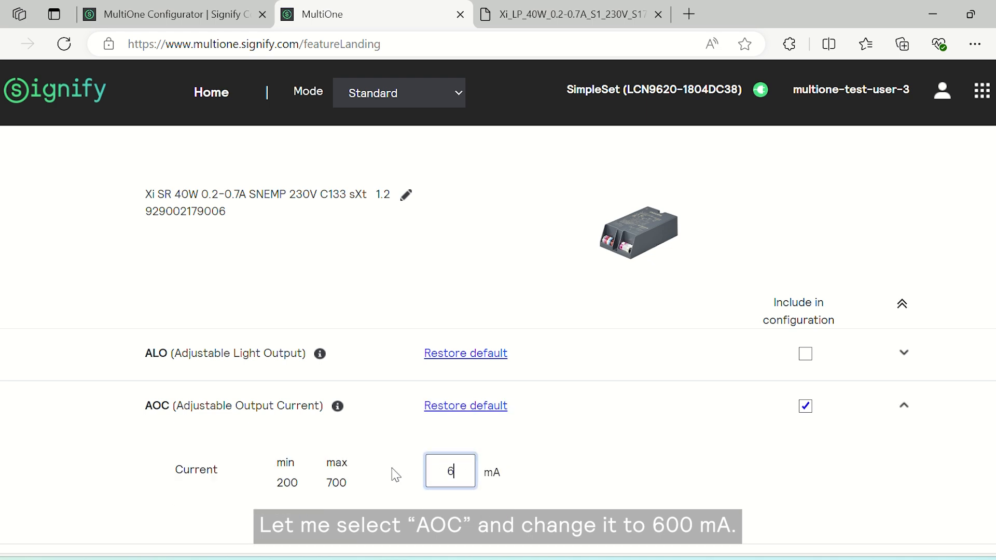
type("00")
left_click(943, 467)
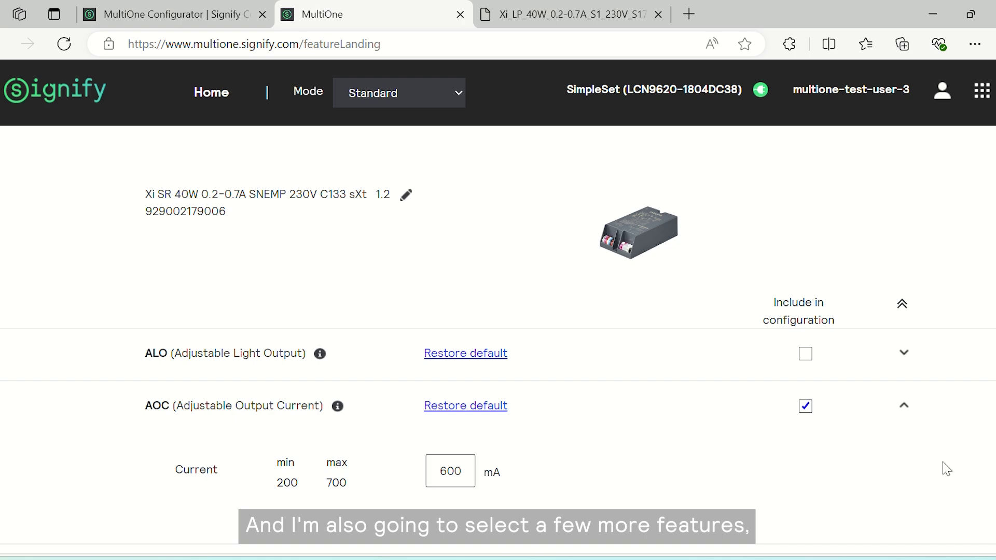
Step: Add Luminaire Info and MTP to the configuration and write it to the connected device
scroll(877, 457, "down", 8)
scroll(874, 456, "down", 3)
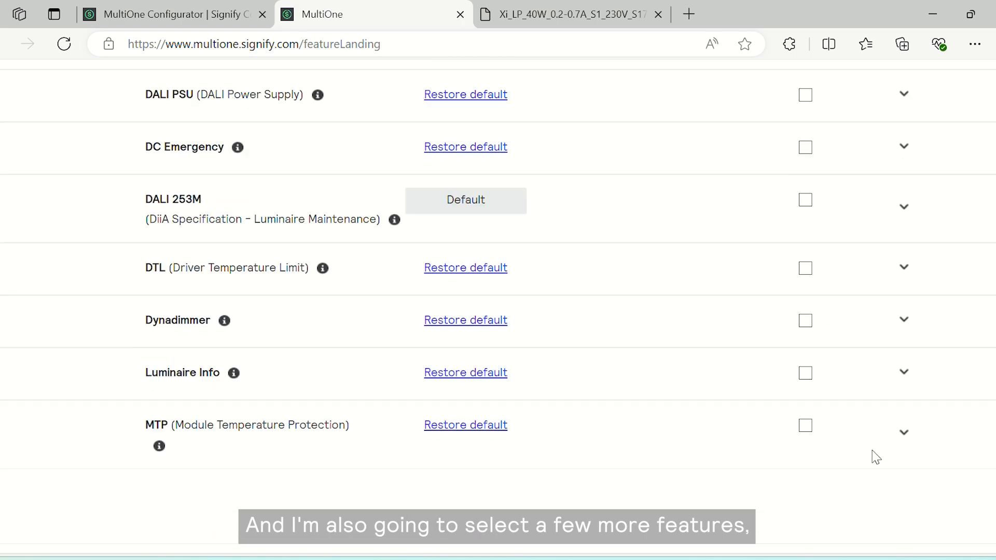
left_click(806, 374)
left_click(806, 425)
scroll(816, 469, "down", 2)
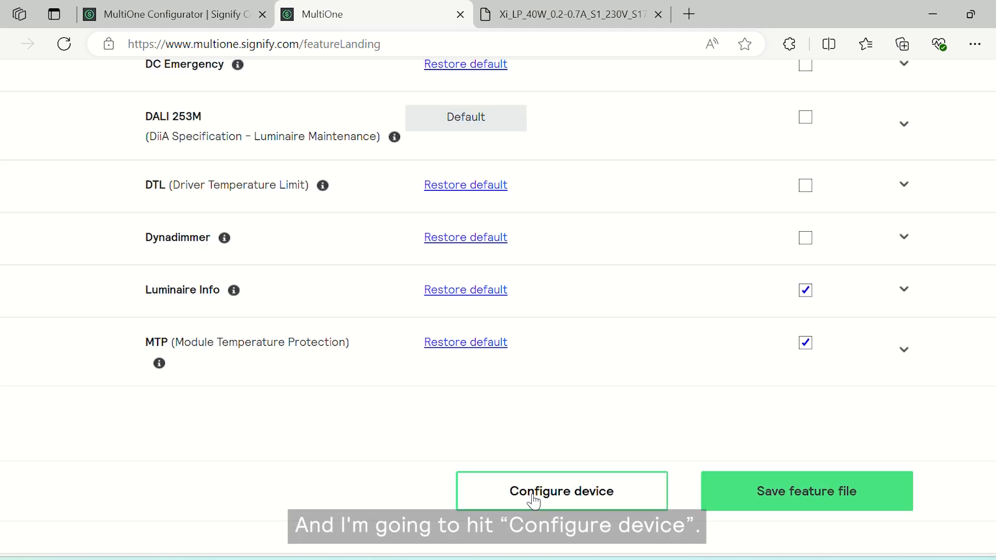
left_click(534, 502)
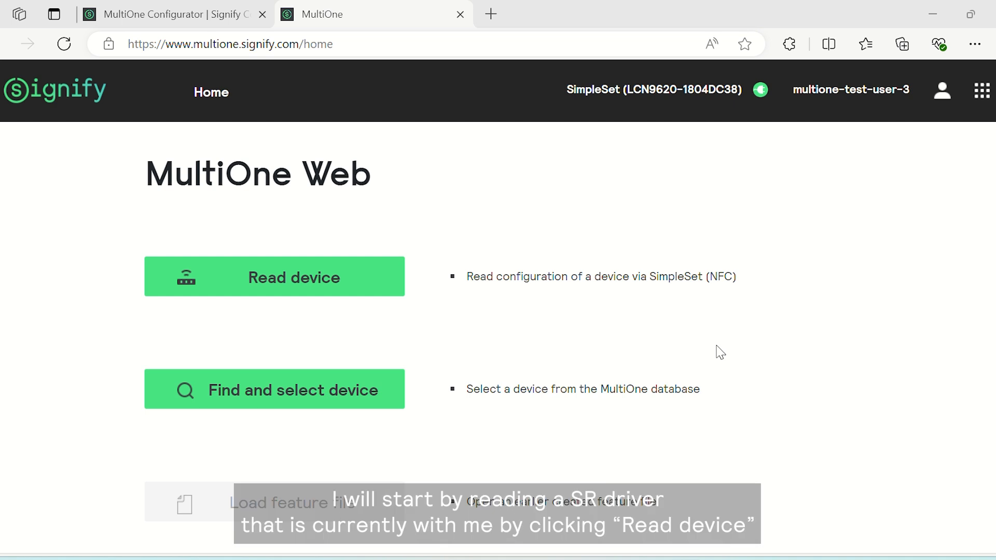
Step: Read the connected SR driver and switch its configuration to the Xi LP 40W 0.2-0.7A S1 230V S175 sXt device, accepting the partially compatible features
left_click(259, 294)
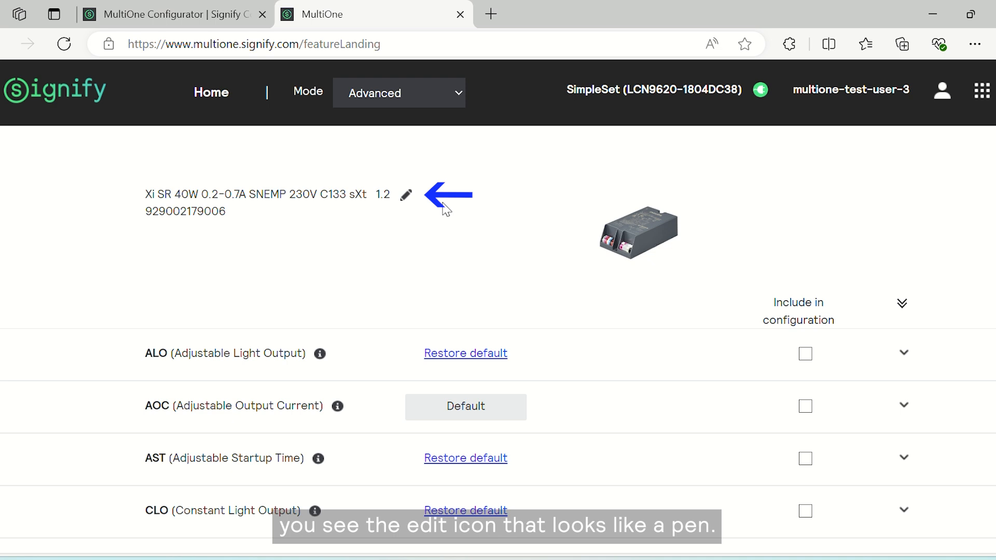
left_click(408, 197)
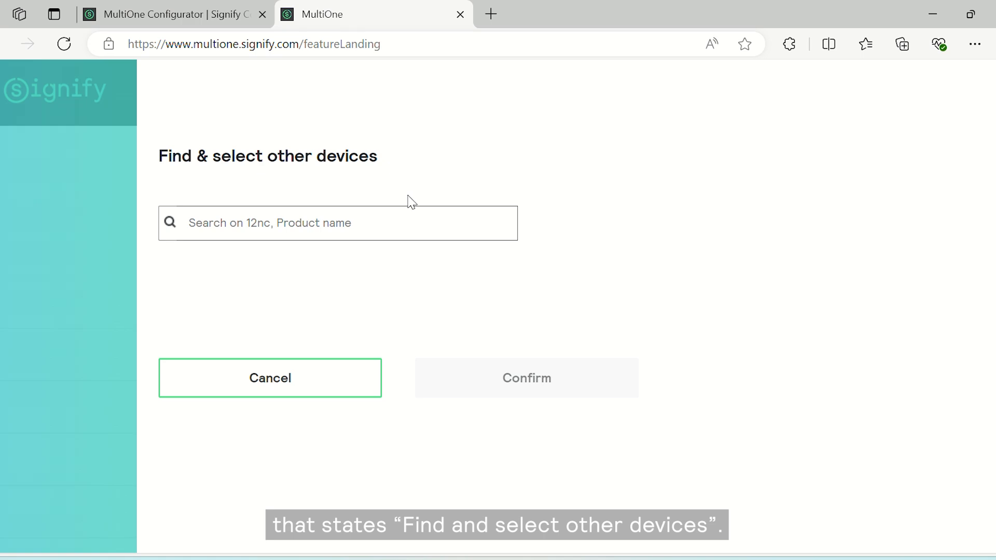
left_click(336, 226)
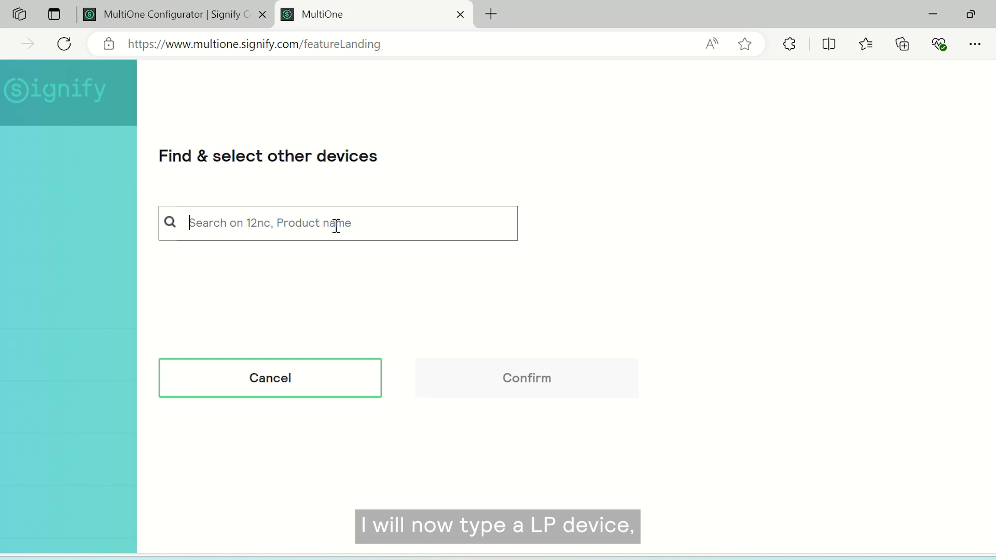
type("lp")
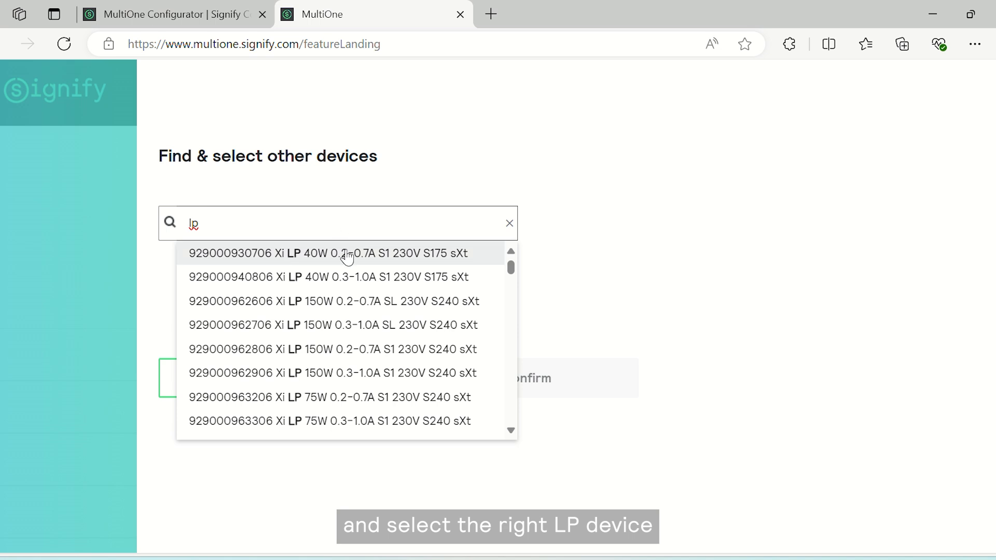
left_click(347, 256)
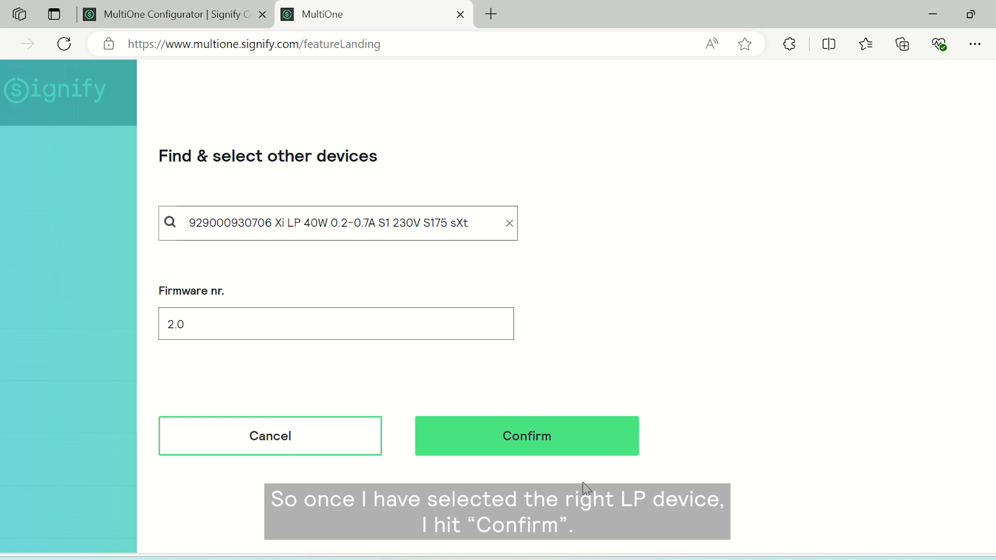
left_click(550, 450)
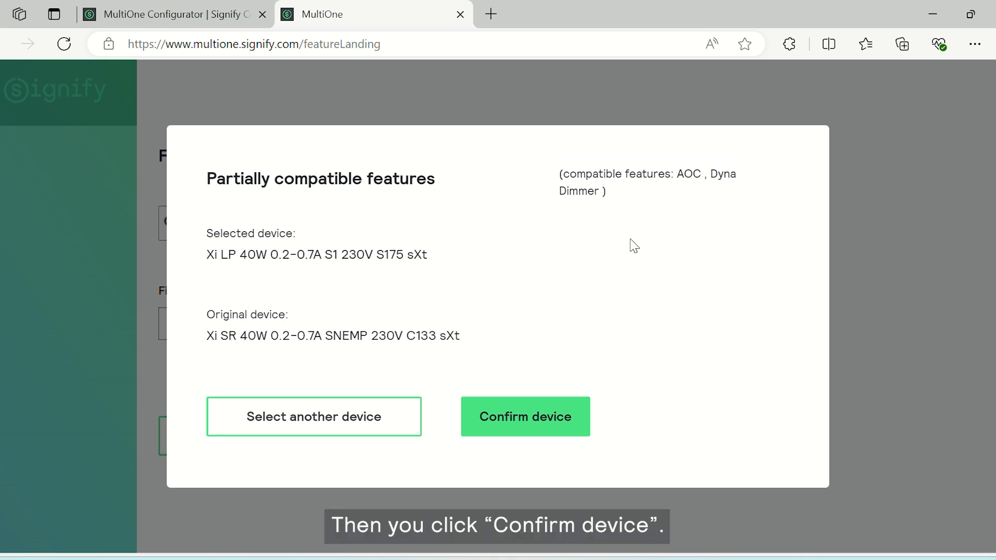
left_click(565, 421)
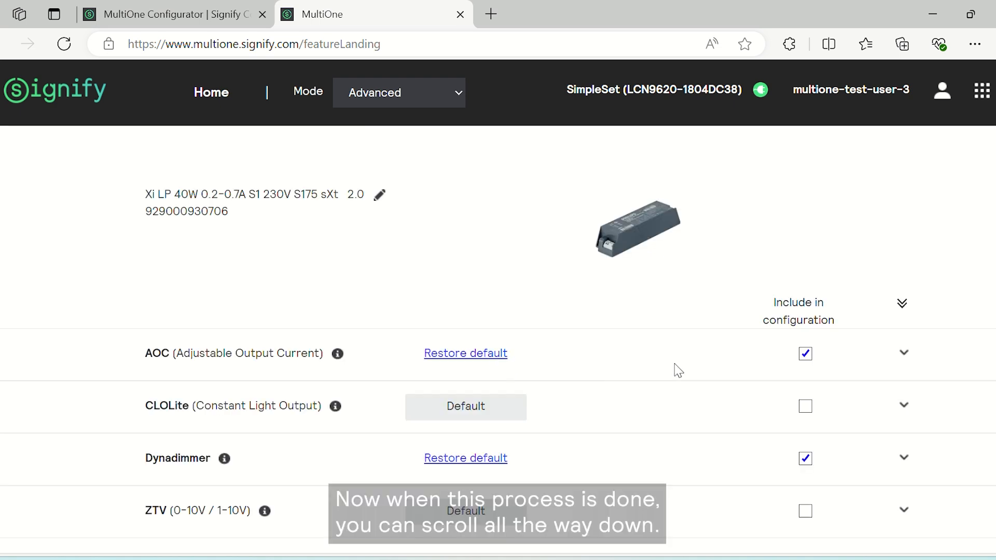
scroll(678, 370, "down", 5)
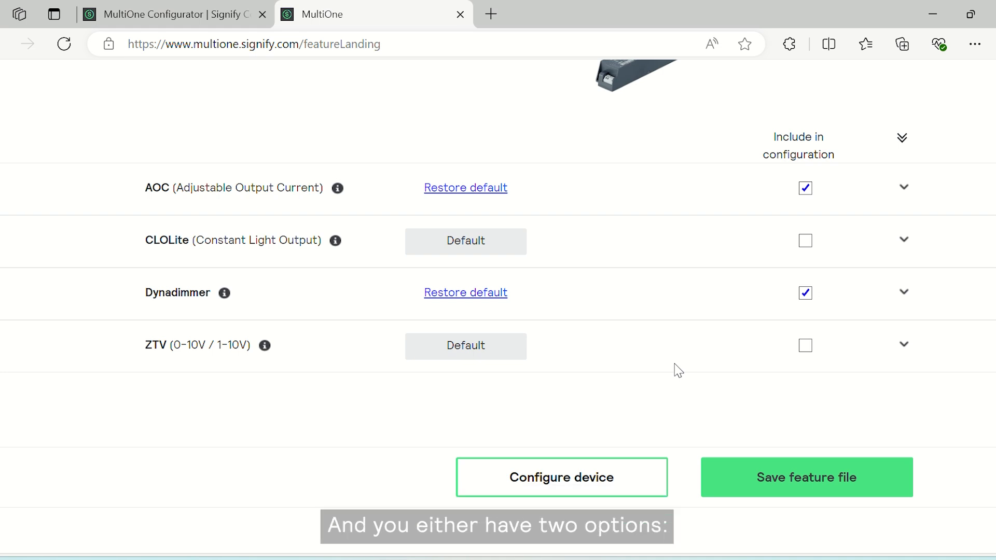